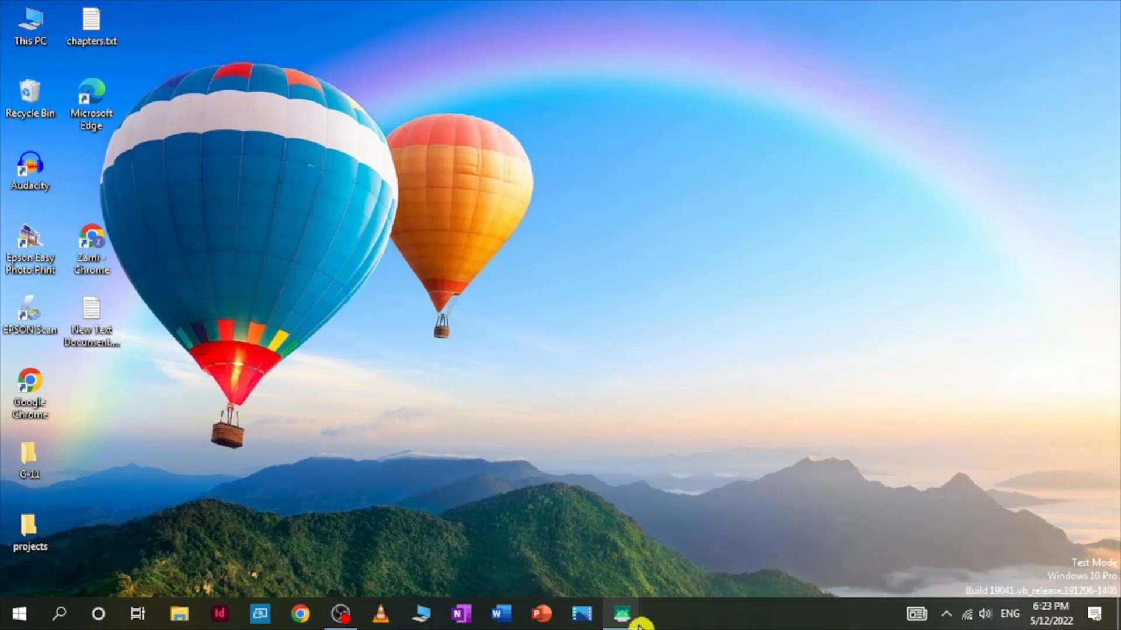
- Restore the phone mirror window and swipe to the previous app-drawer page before closing it
left_click(622, 613)
left_click(711, 550)
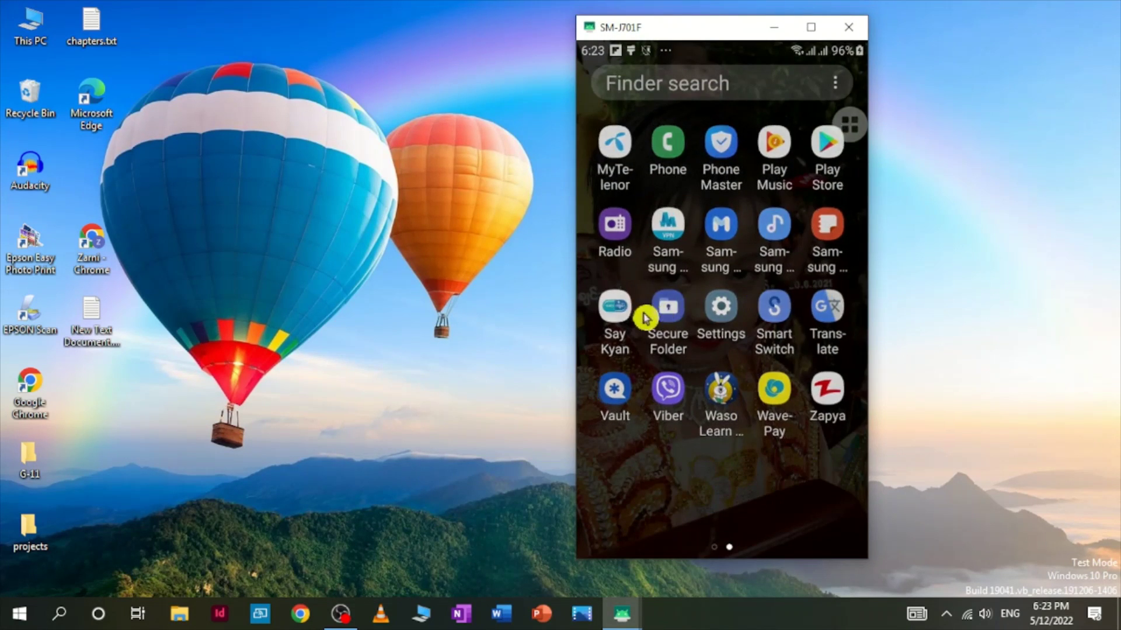
mouse_move(630, 308)
left_mouse_down()
mouse_move(831, 307)
mouse_move(648, 316)
mouse_move(834, 332)
left_mouse_up()
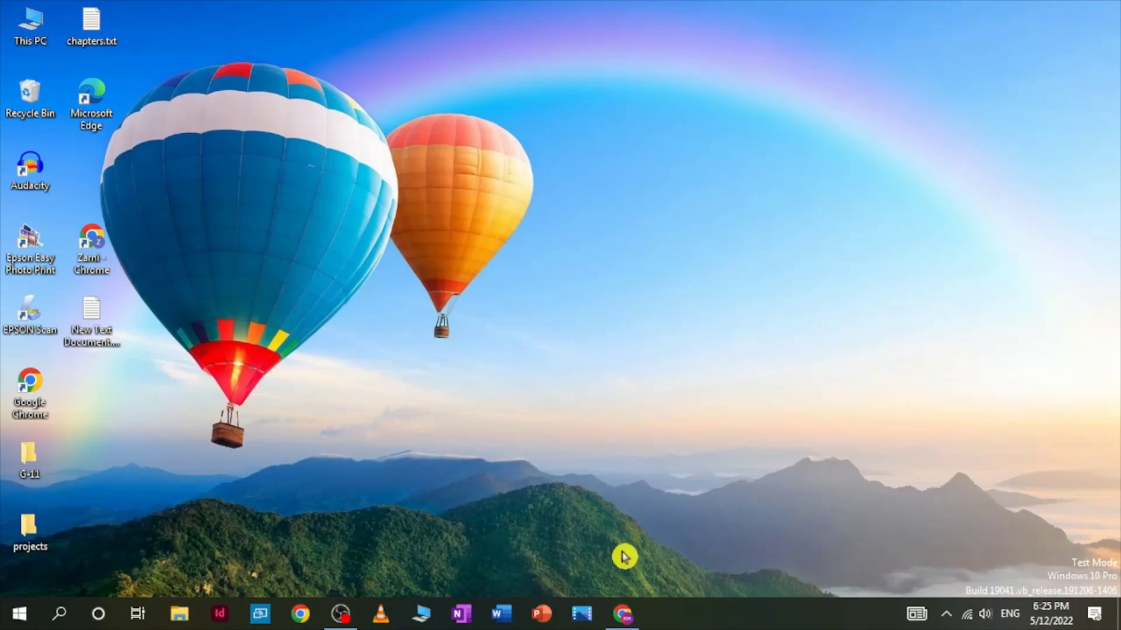
- Load github.com/genymobile/scrcpy in Chrome to reach the scrcpy repository
left_click(623, 613)
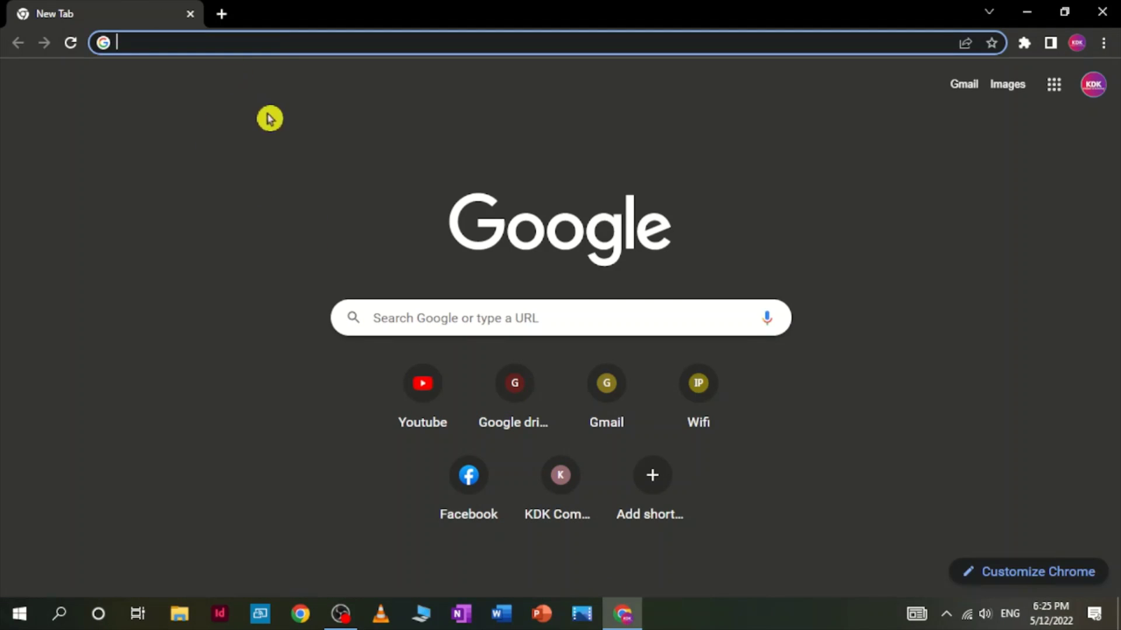
type("gi")
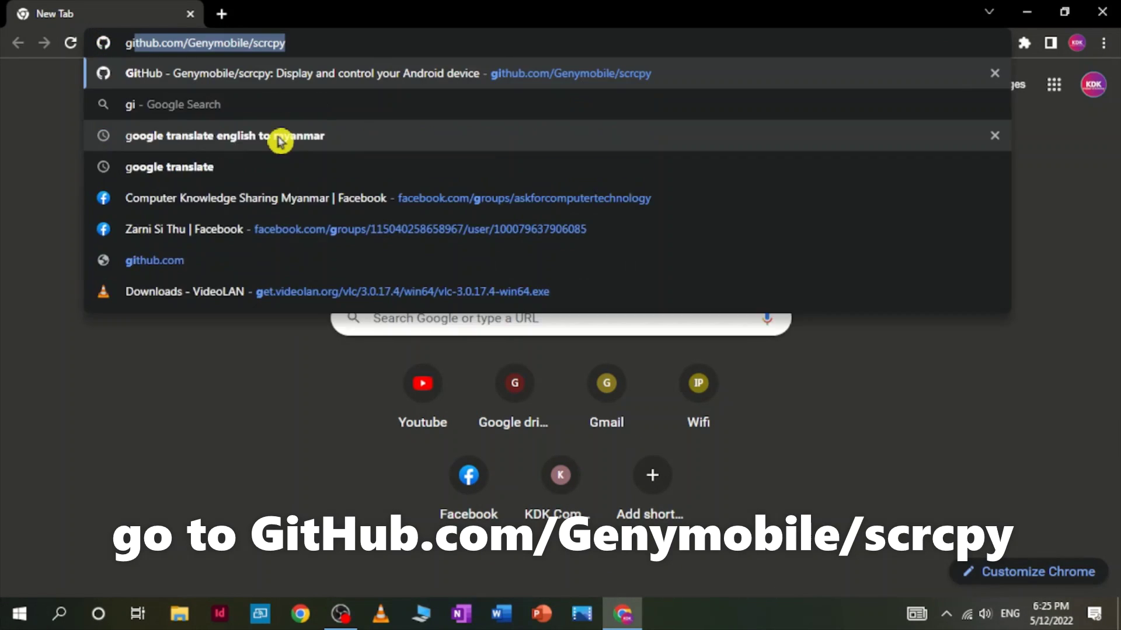
type("thub.")
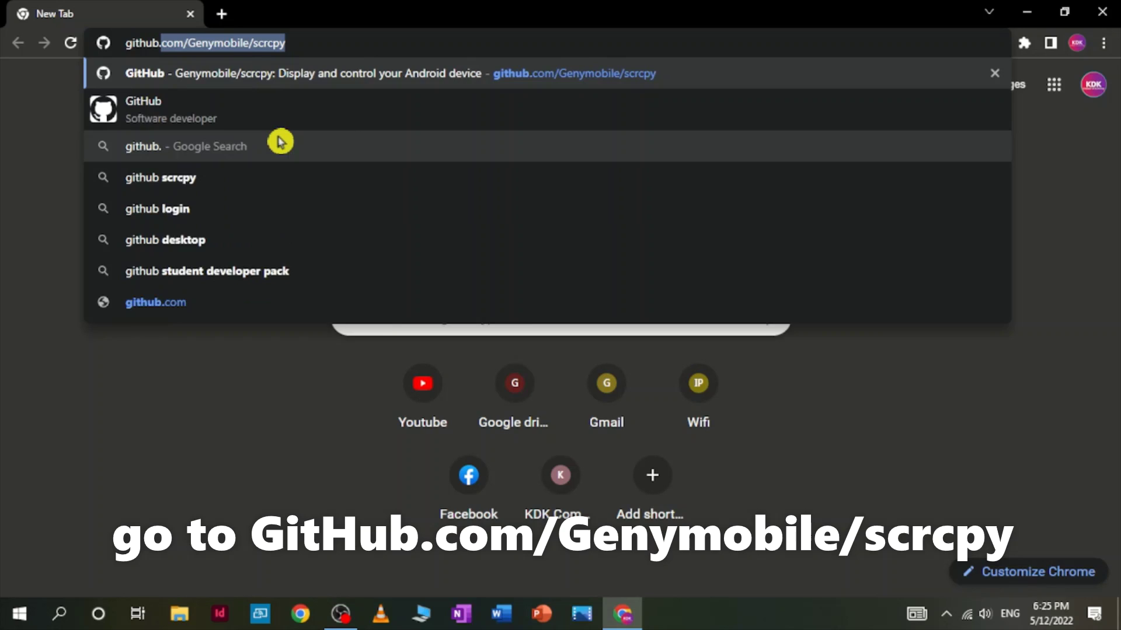
type("com/g")
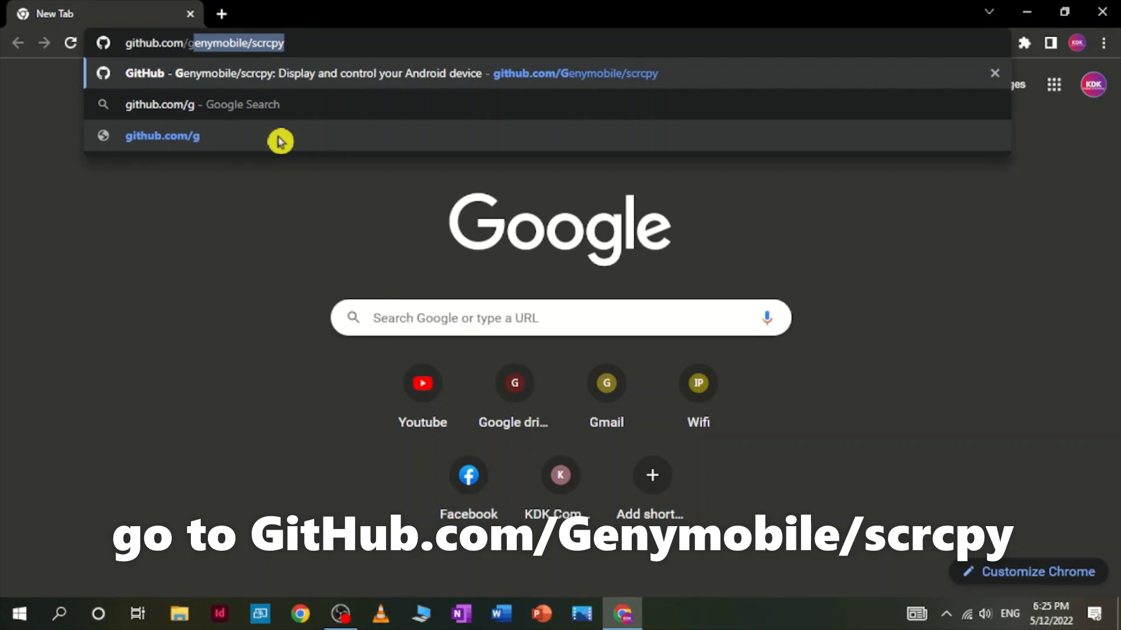
type("enymobile")
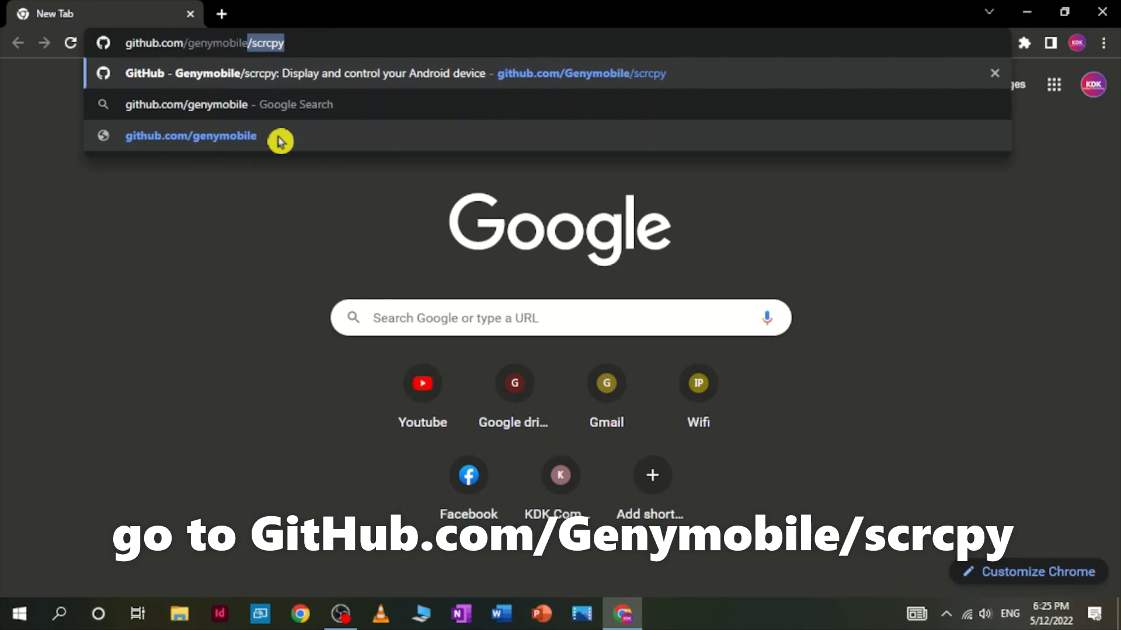
type("/scrc")
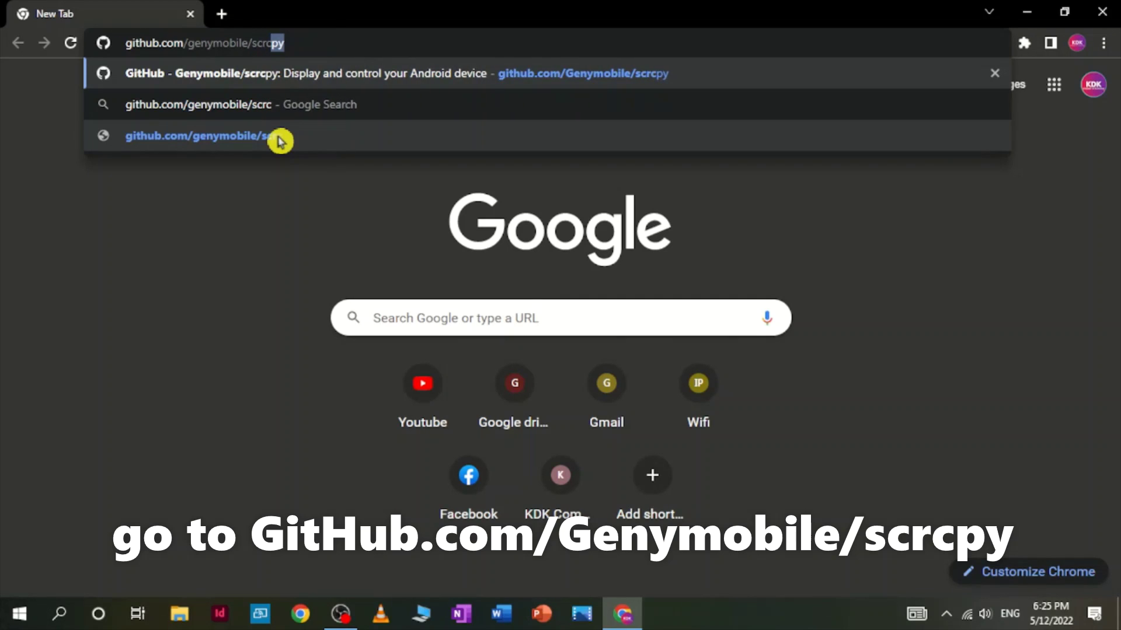
type("py")
key("Return")
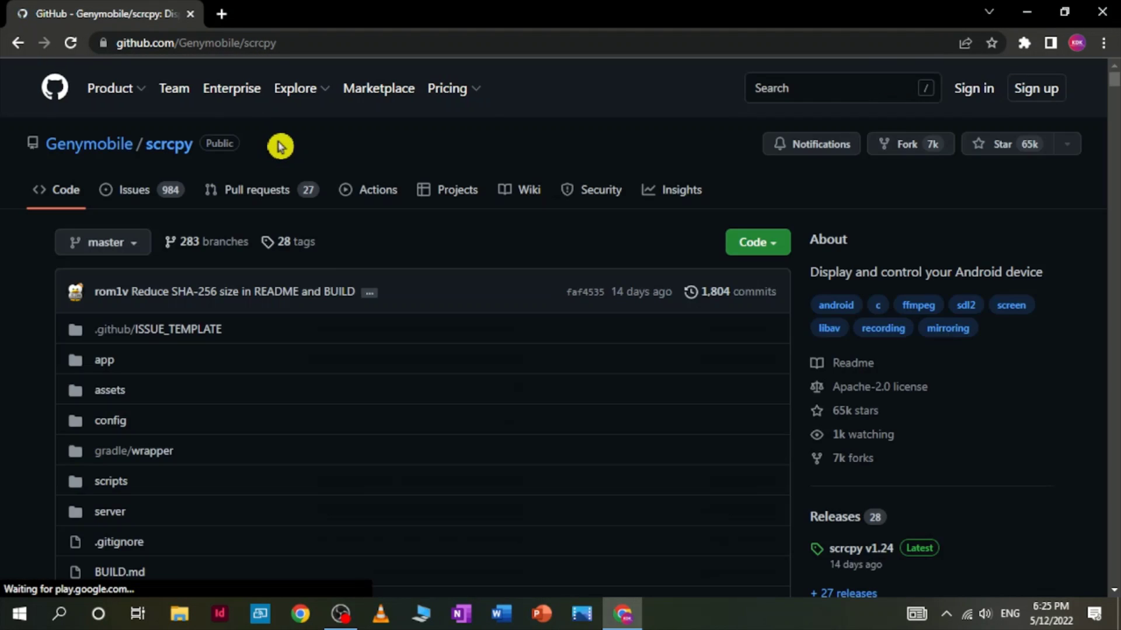
scroll(338, 374, "down", 5)
scroll(338, 374, "down", 8)
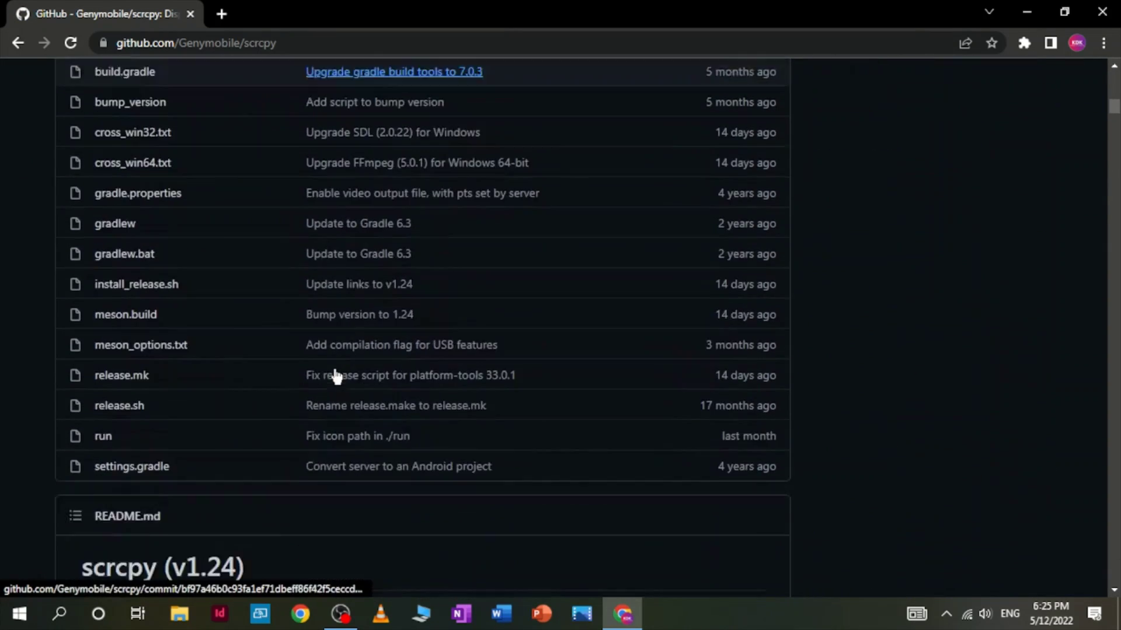
scroll(338, 374, "down", 8)
scroll(274, 348, "down", 8)
scroll(274, 347, "down", 6)
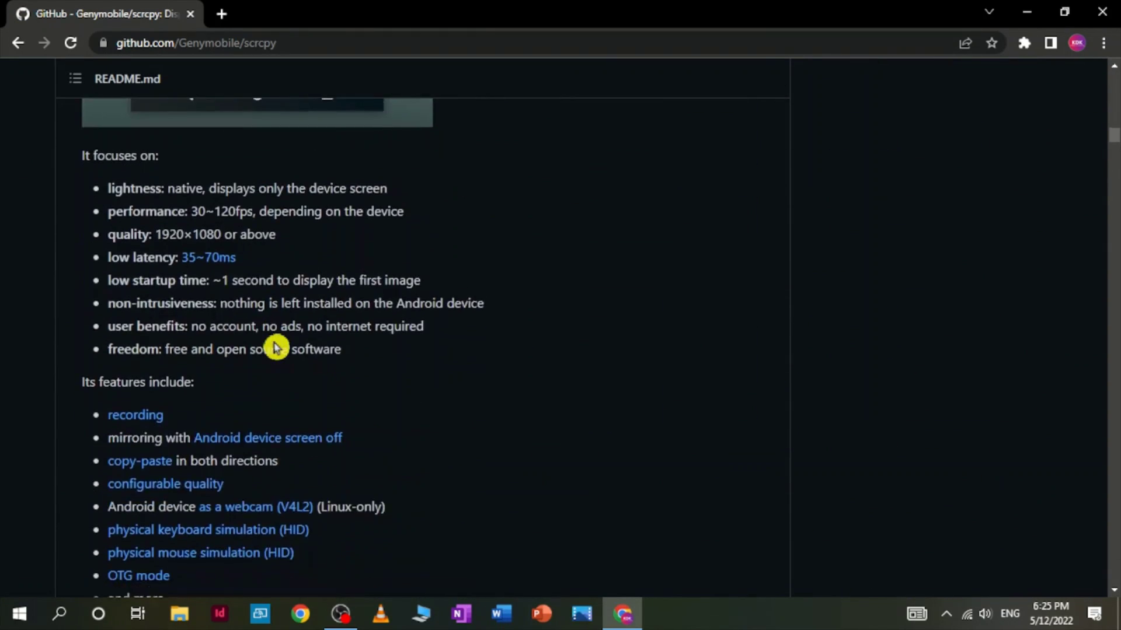
scroll(274, 348, "down", 8)
scroll(275, 347, "up", 1)
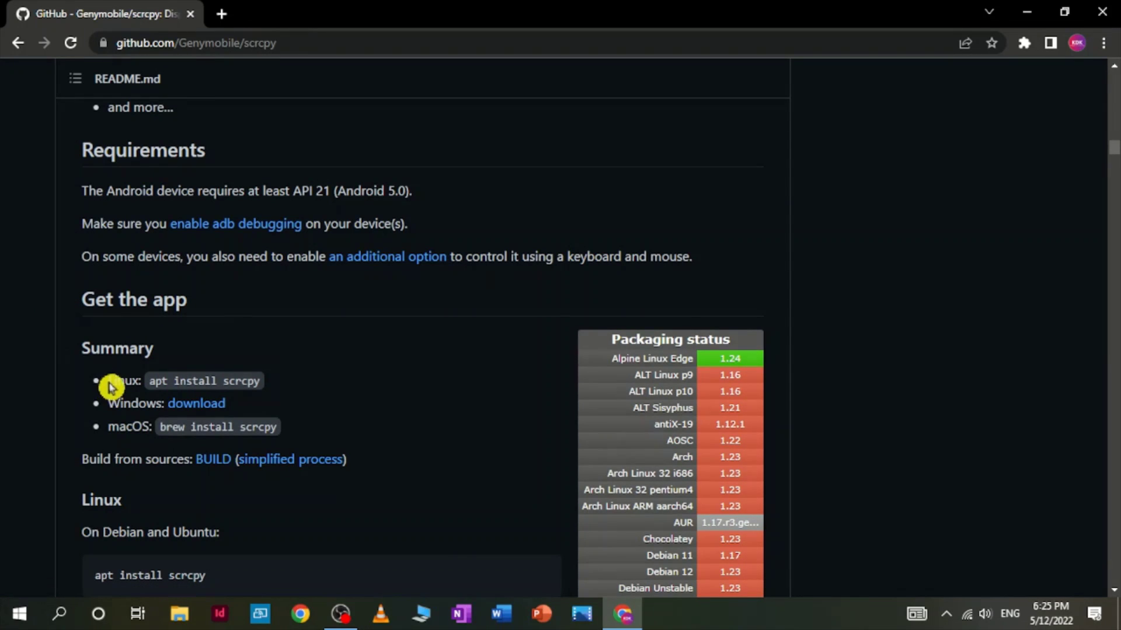
- Highlight and release the per-platform install summary in the README's Get the app section
left_click_drag(109, 386, 150, 455)
left_click(149, 456)
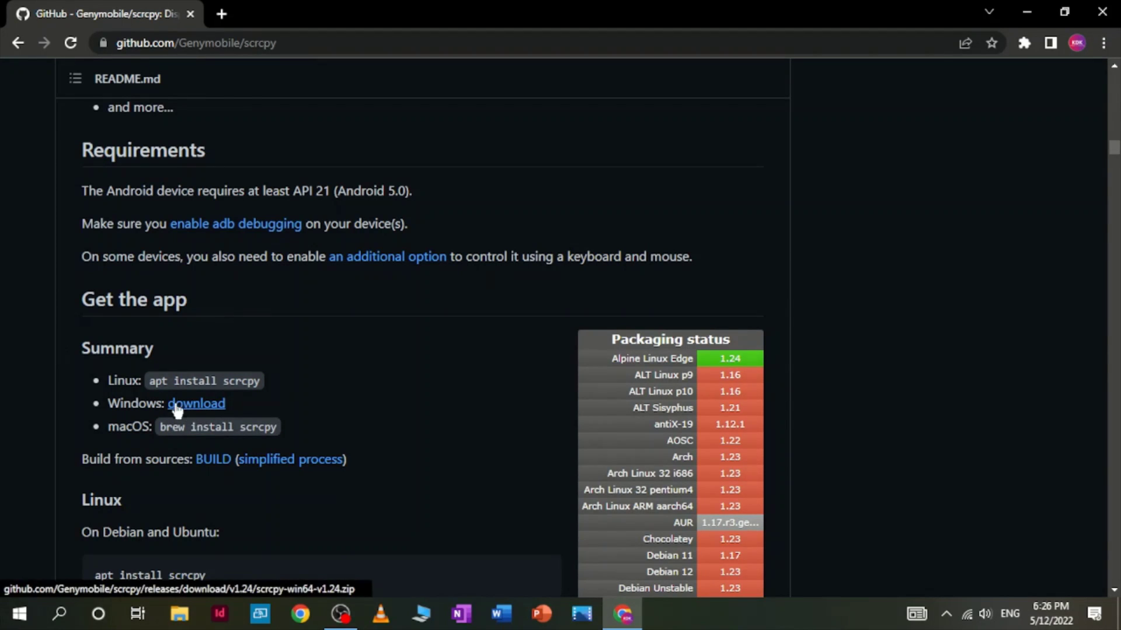
- Download scrcpy-win64-v1.24.zip to the Desktop via IDM and minimize Chrome
left_click(186, 410)
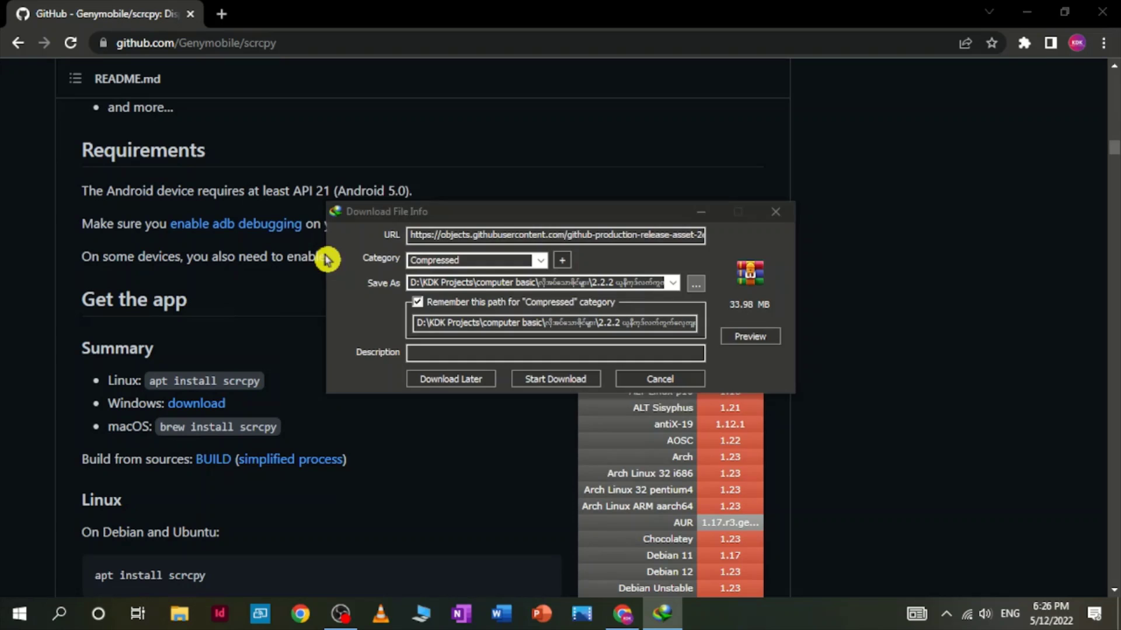
scroll(341, 254, "down", 2)
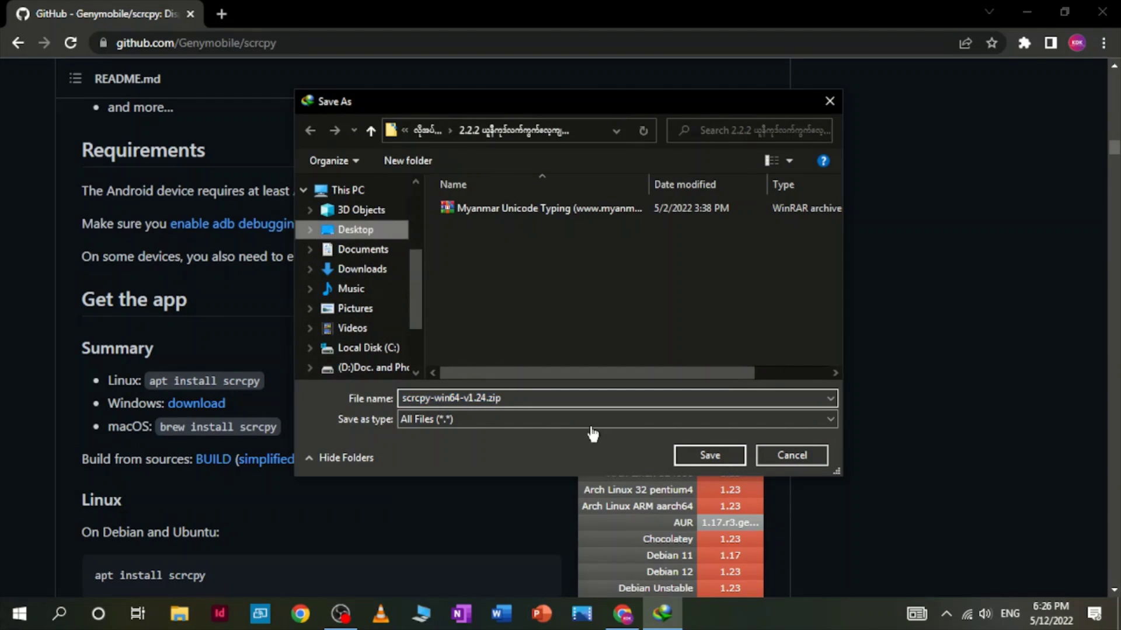
left_click(355, 230)
left_click(709, 456)
left_click(554, 380)
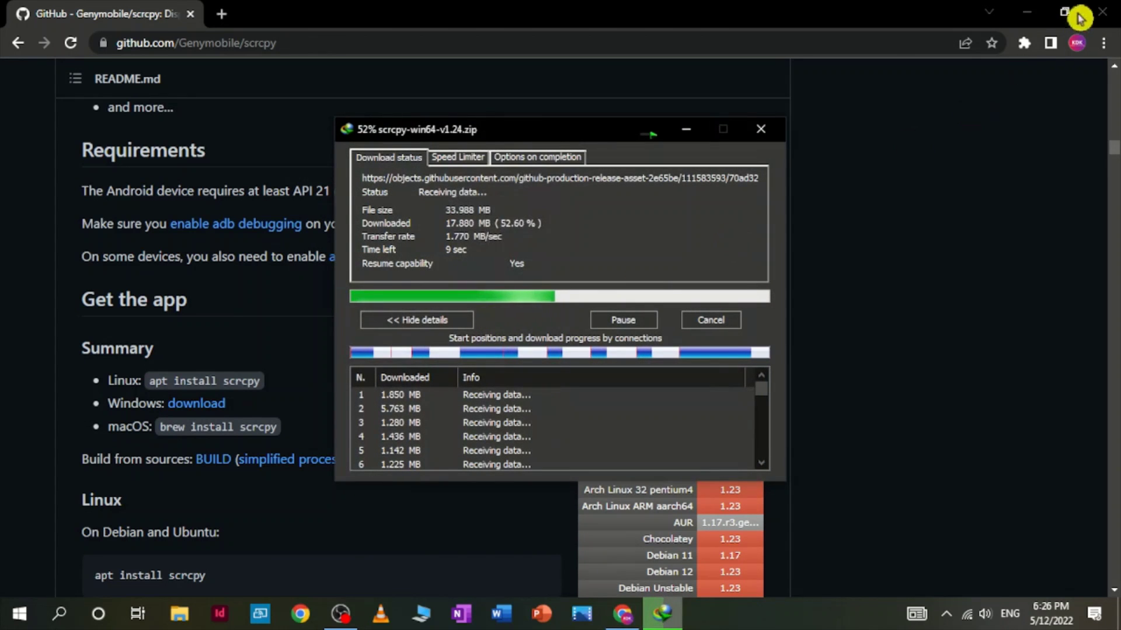
left_click(1026, 12)
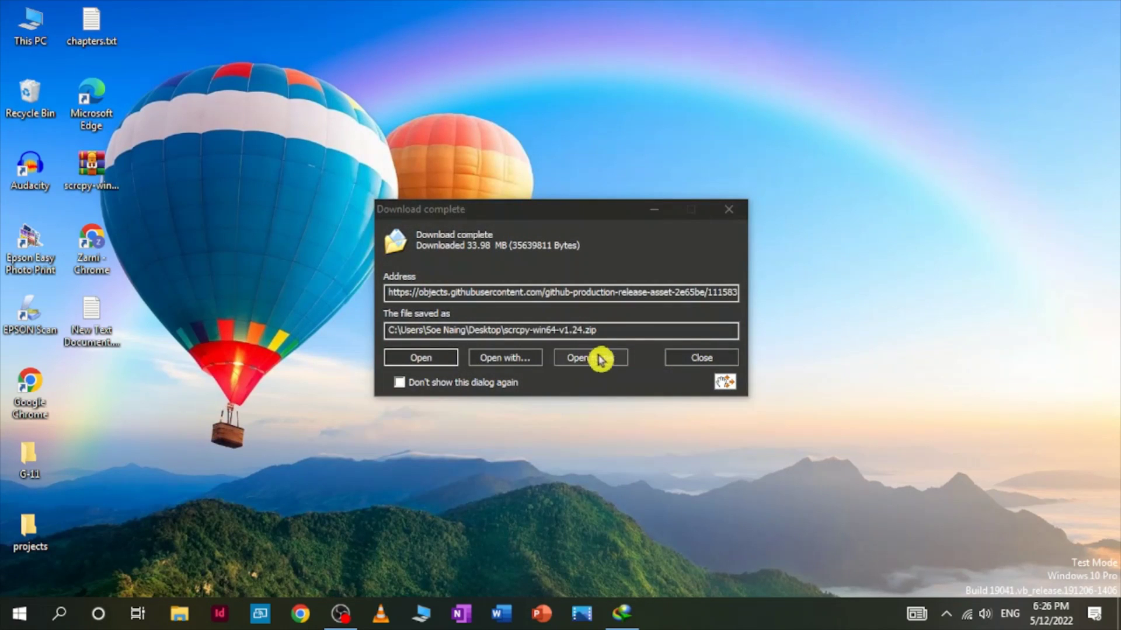
- Extract the zip to scrcpy-win64-v1.24\ on the Desktop and enter that folder
left_click(598, 360)
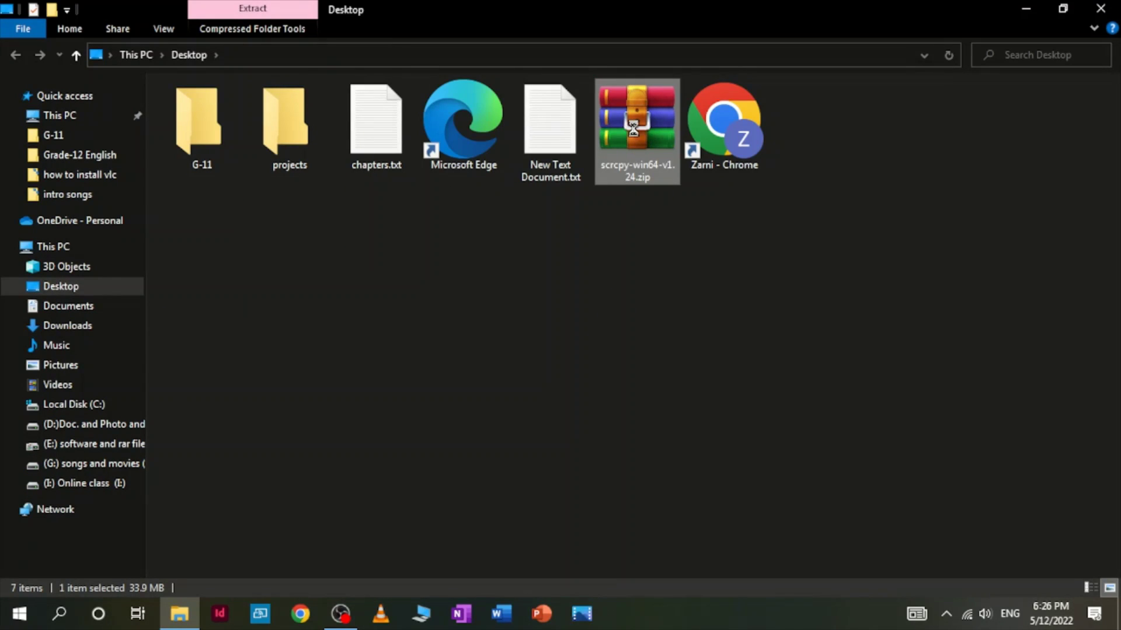
right_click(632, 126)
left_click(735, 236)
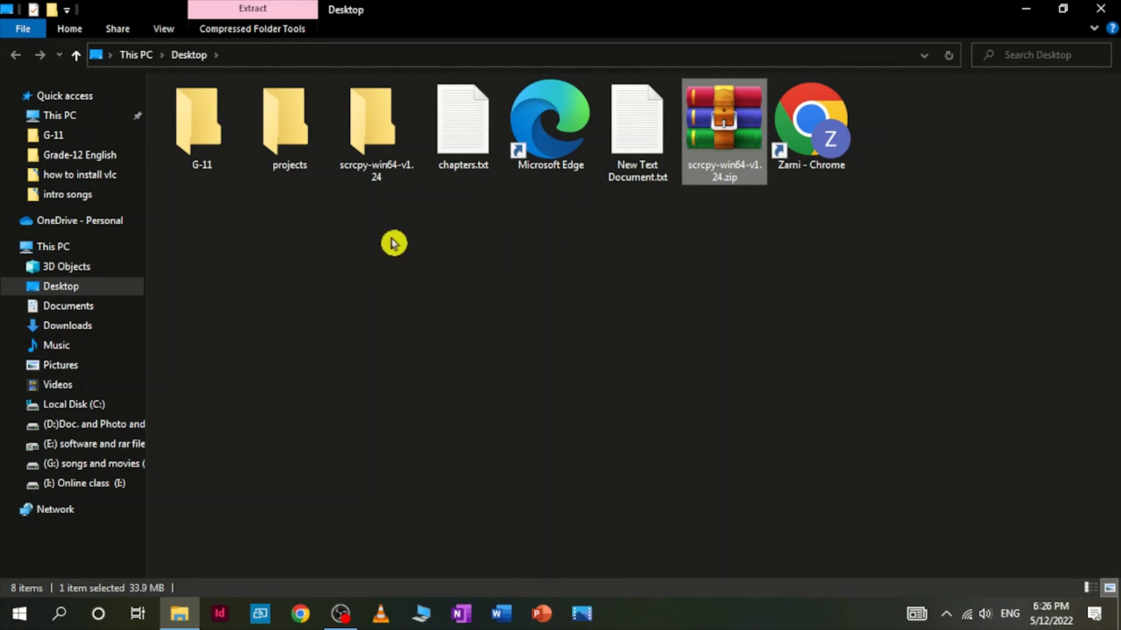
left_click(377, 142)
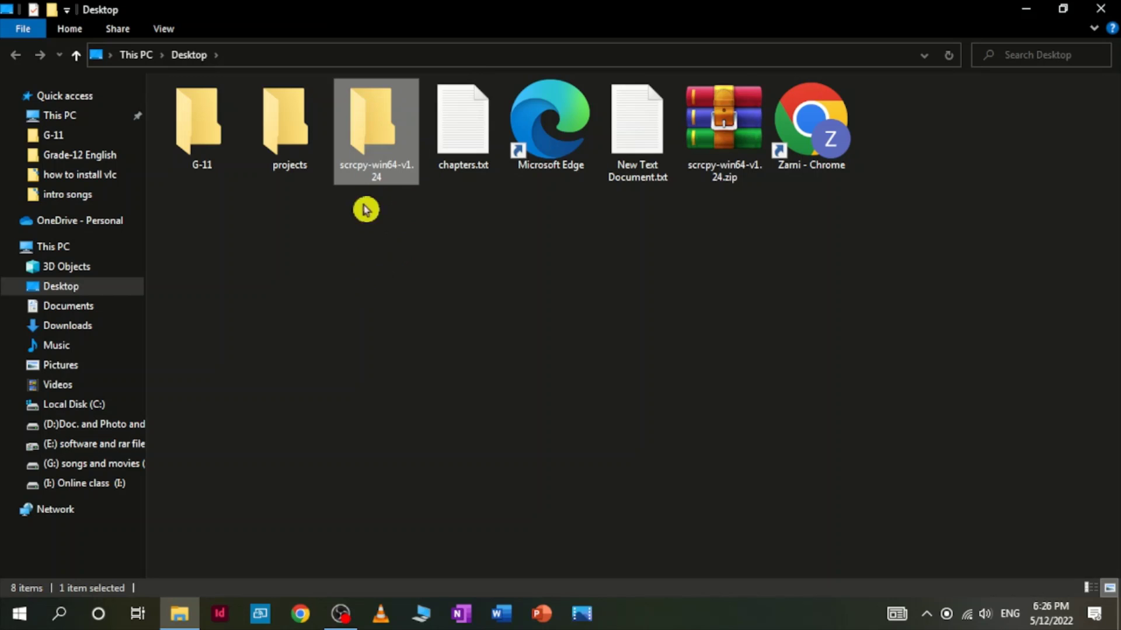
double_click(375, 151)
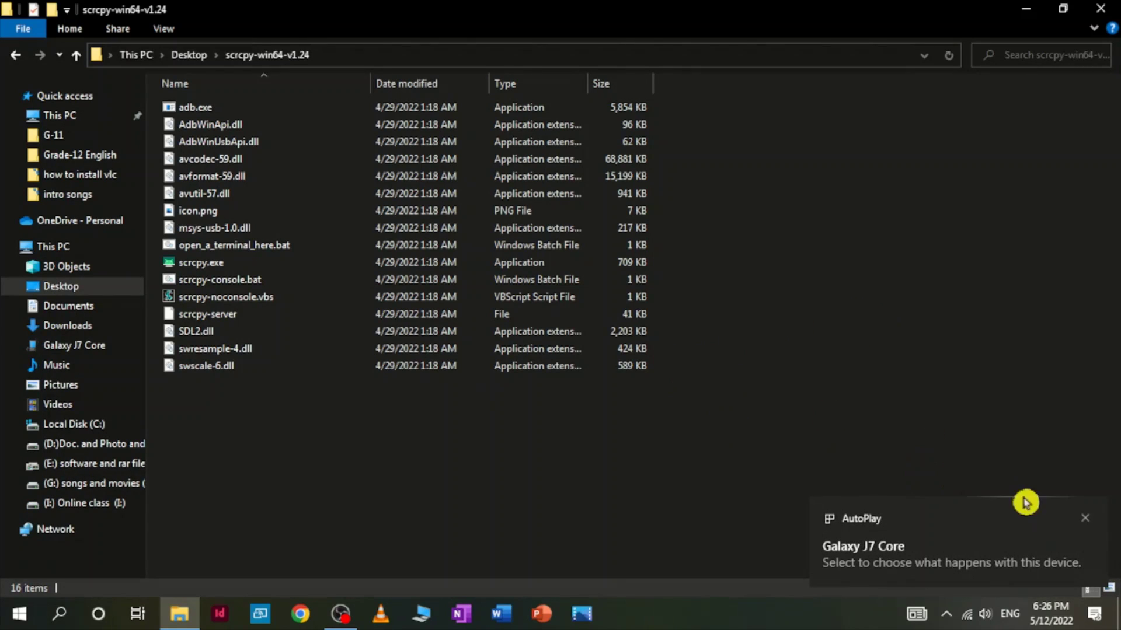
- Dismiss the Galaxy J7 Core AutoPlay notification in the corner
left_click(1085, 518)
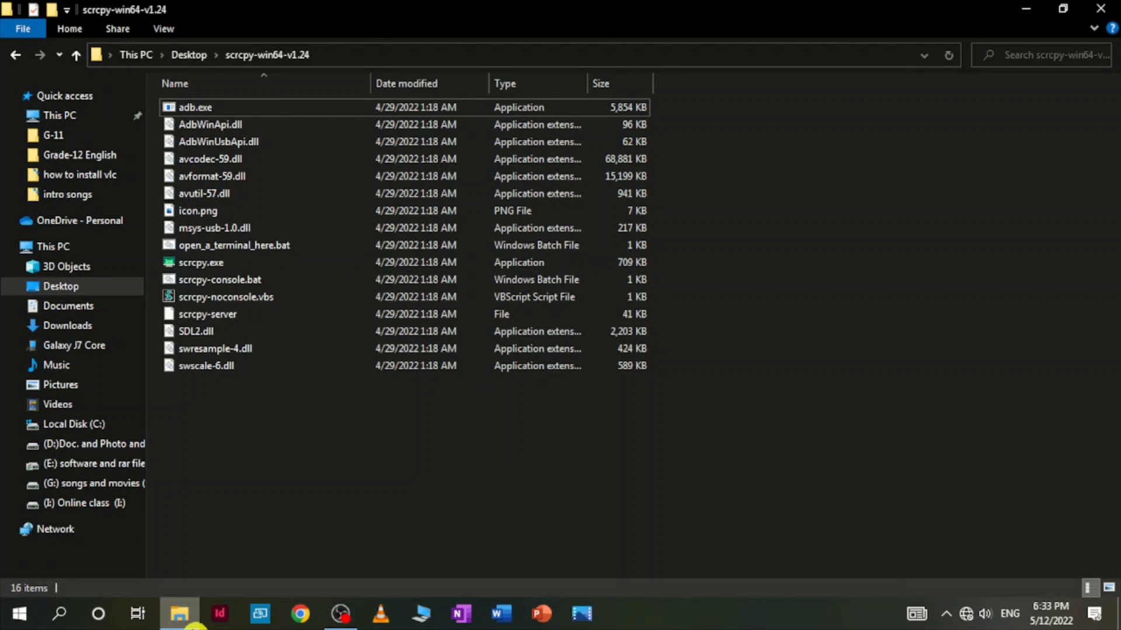
- Run scrcpy.exe and go back from Developer options so the mirror shows Settings
left_click(179, 613)
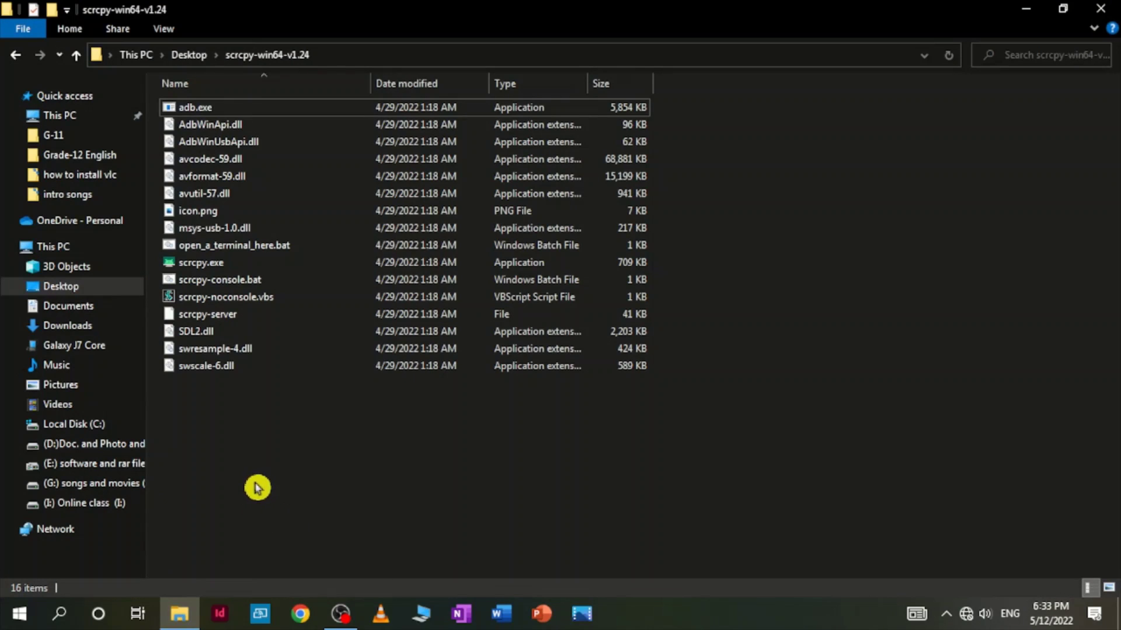
left_click(212, 263)
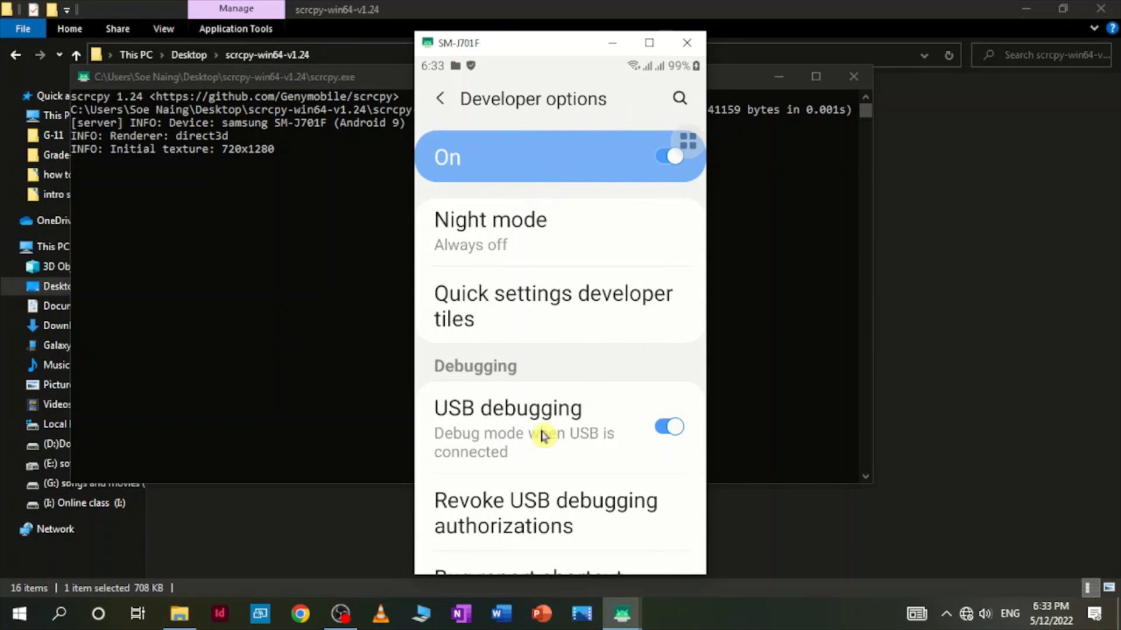
left_click(444, 104)
scroll(538, 298, "up", 5)
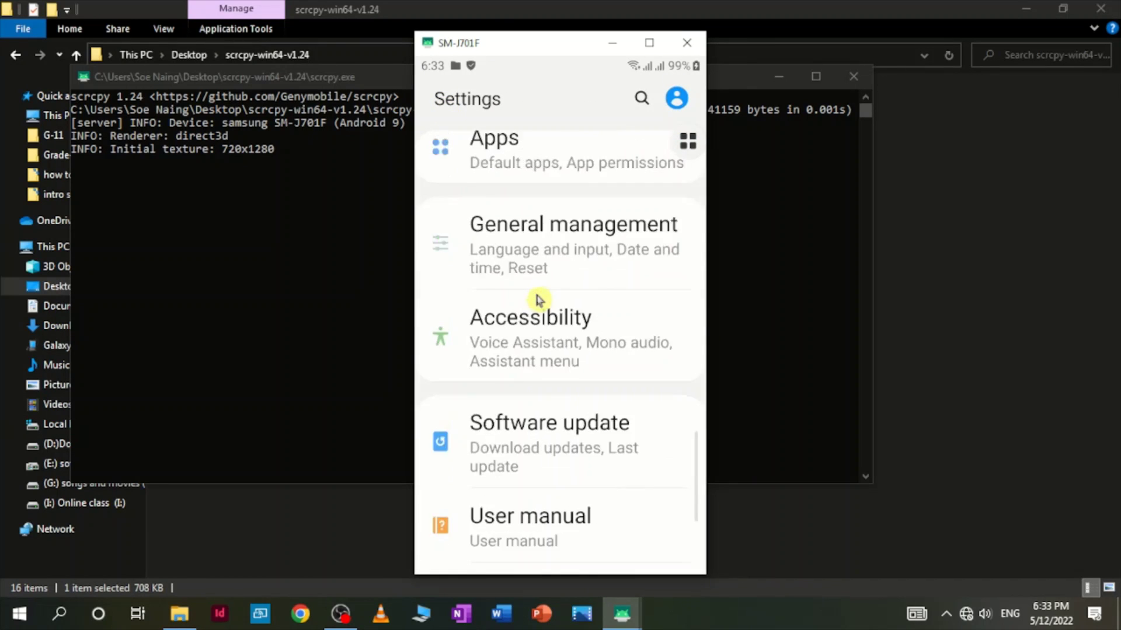
scroll(537, 299, "up", 5)
scroll(536, 302, "up", 5)
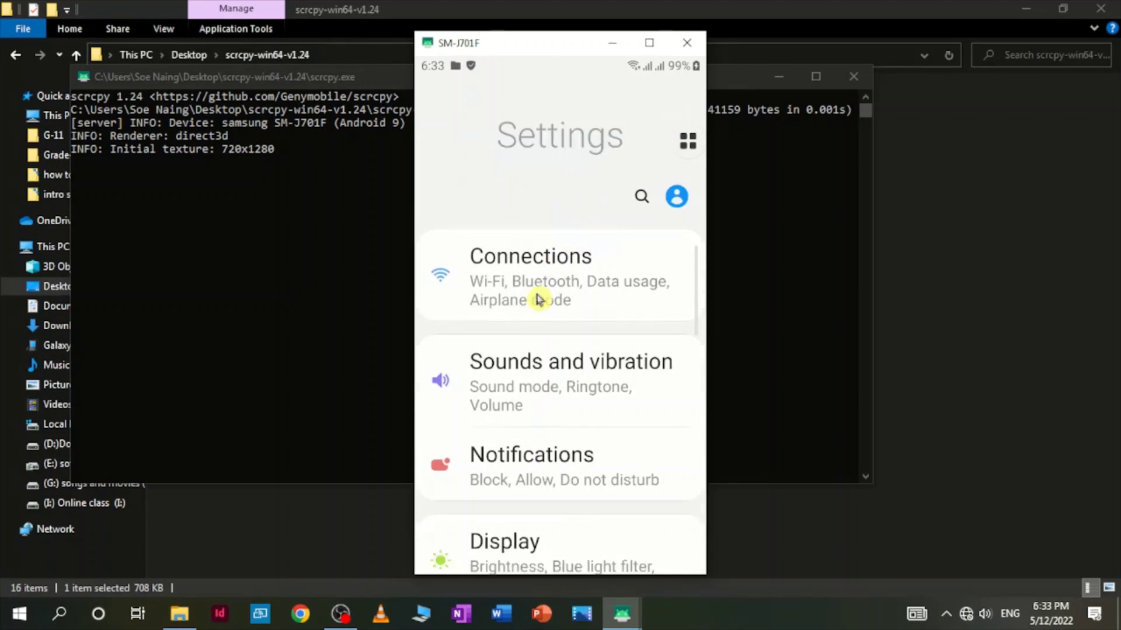
scroll(536, 302, "down", 3)
scroll(537, 302, "down", 4)
scroll(538, 309, "up", 3)
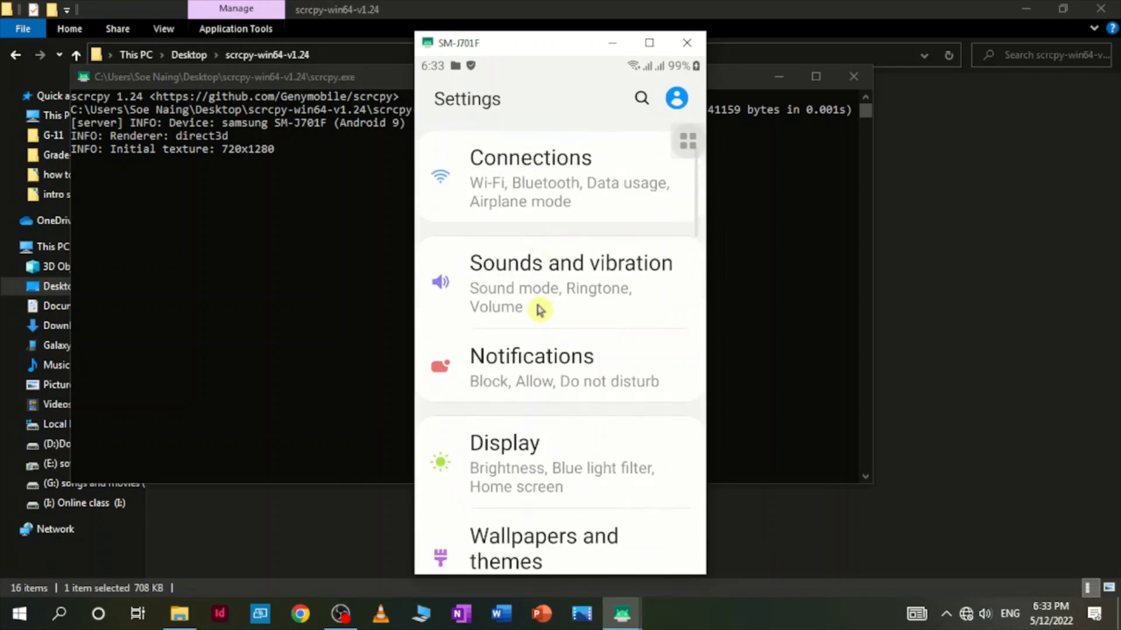